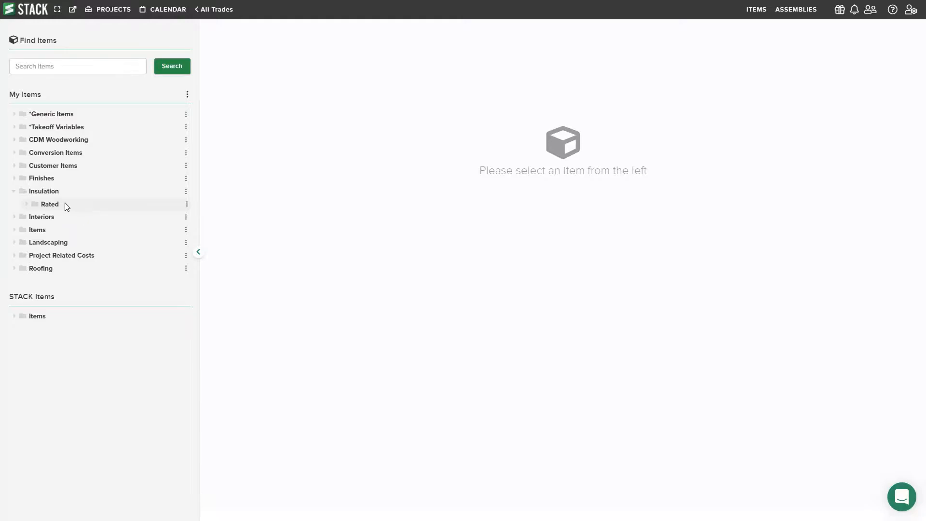
Create a subfolder named Sound inside the Insulation folder of My Items.
{"action": "left_click", "coordinate": [187, 192]}
{"action": "left_click", "coordinate": [153, 225]}
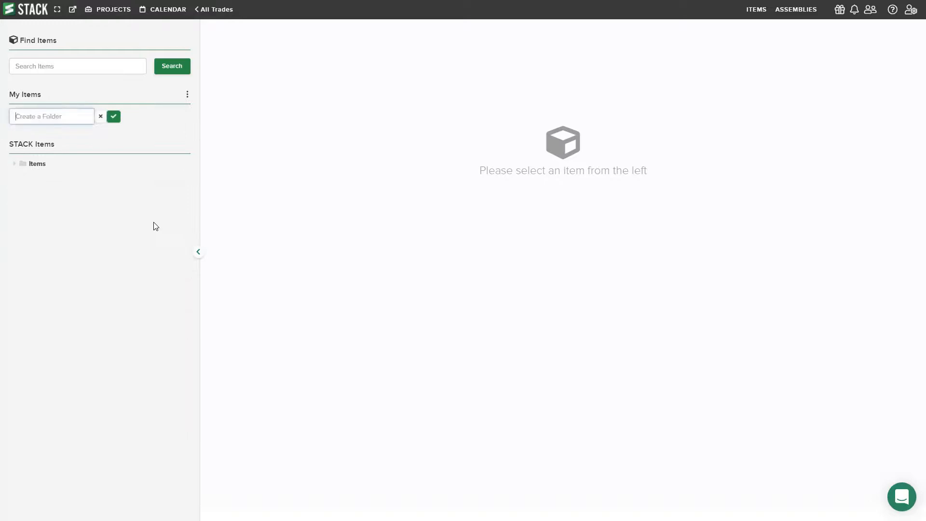
{"action": "type", "text": "Sound"}
{"action": "key", "text": "Return"}
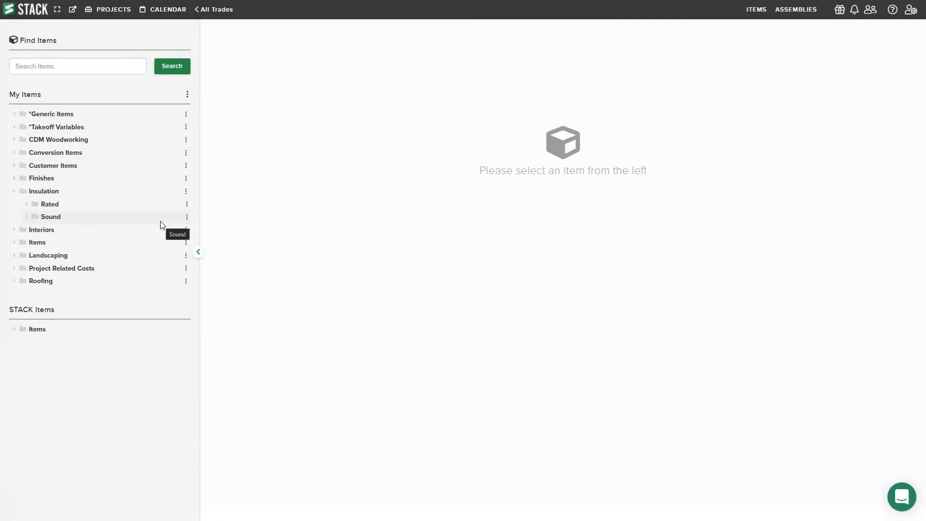
Start a new item in the Sound folder and name it "Sound BATT Insulation, 10'x100'".
{"action": "left_click", "coordinate": [186, 217]}
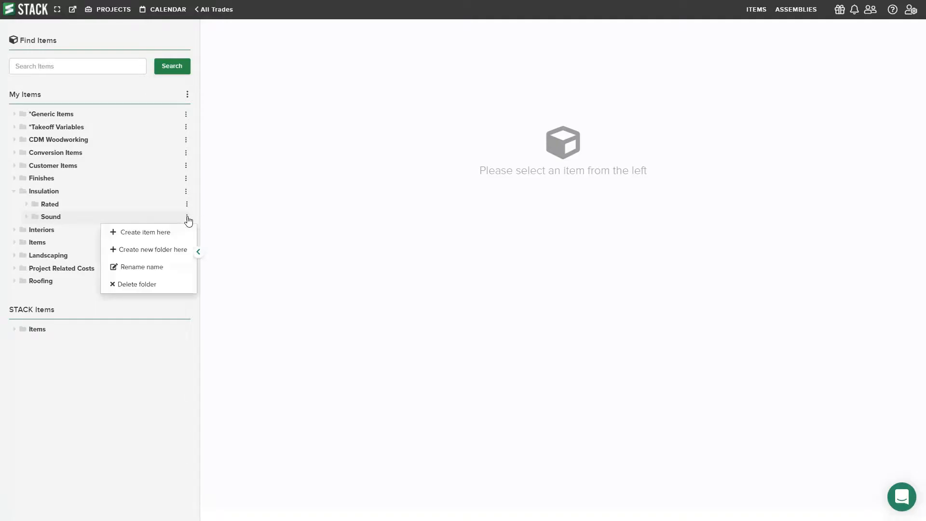
{"action": "left_click", "coordinate": [160, 234]}
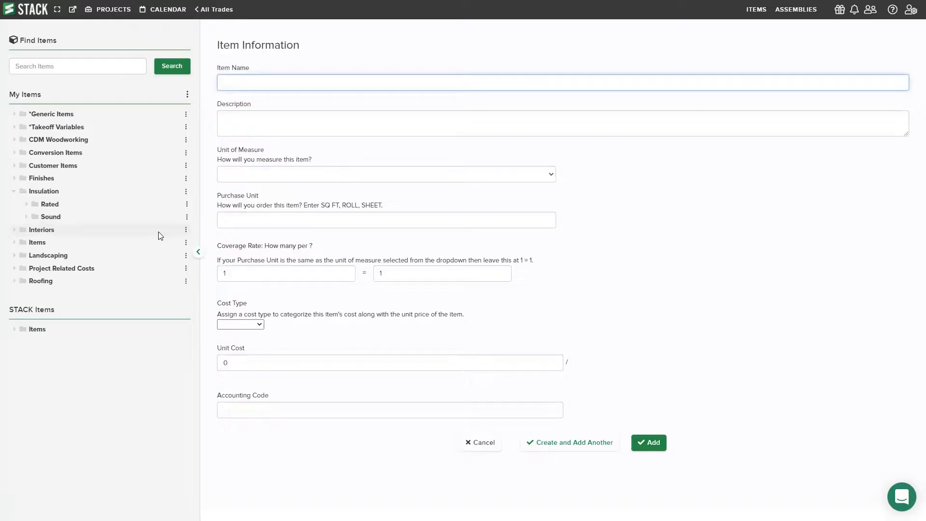
{"action": "left_click", "coordinate": [265, 105]}
{"action": "left_click", "coordinate": [261, 87]}
{"action": "type", "text": "Sound BATT Insulation"}
{"action": "type", "text": ", 10'x100"}
{"action": "left_click", "coordinate": [291, 122]}
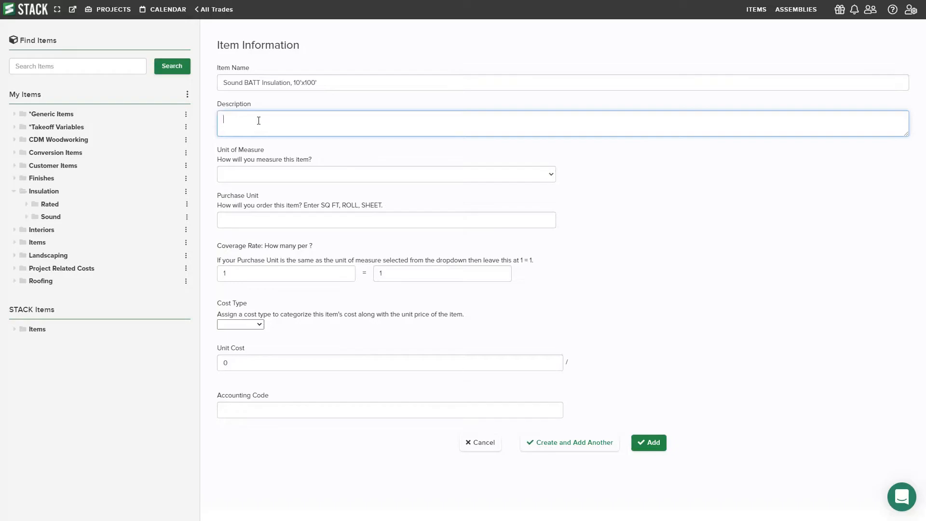
Set the item's unit of measure to sq ft and its purchase unit to Rolls.
{"action": "left_click", "coordinate": [266, 151]}
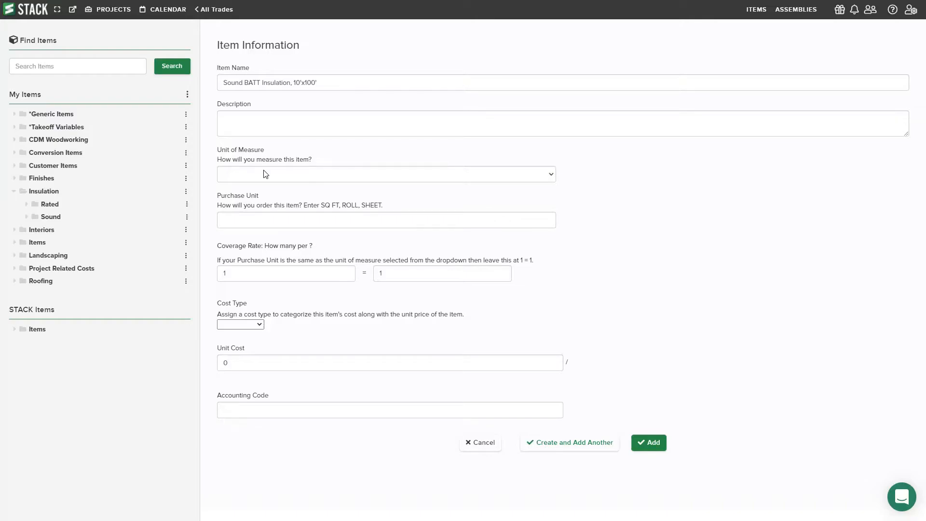
{"action": "left_click", "coordinate": [265, 174]}
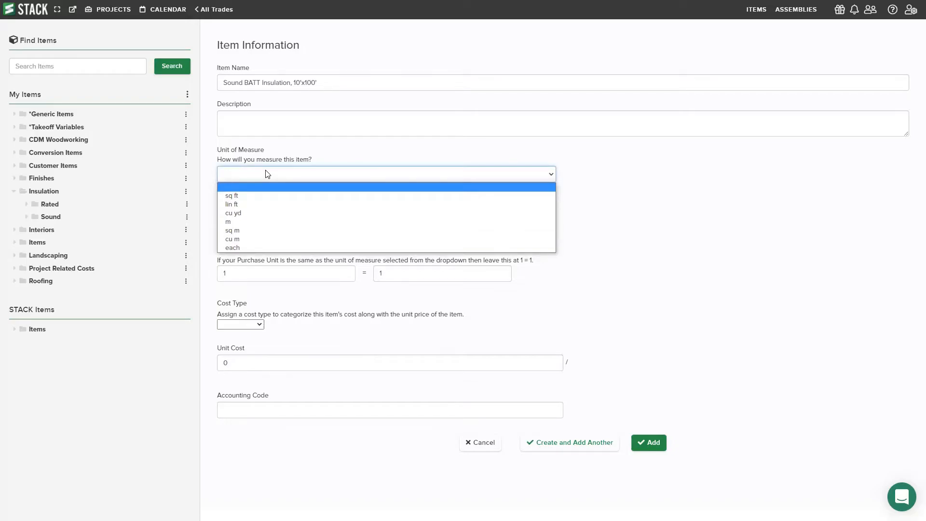
{"action": "left_click", "coordinate": [255, 196]}
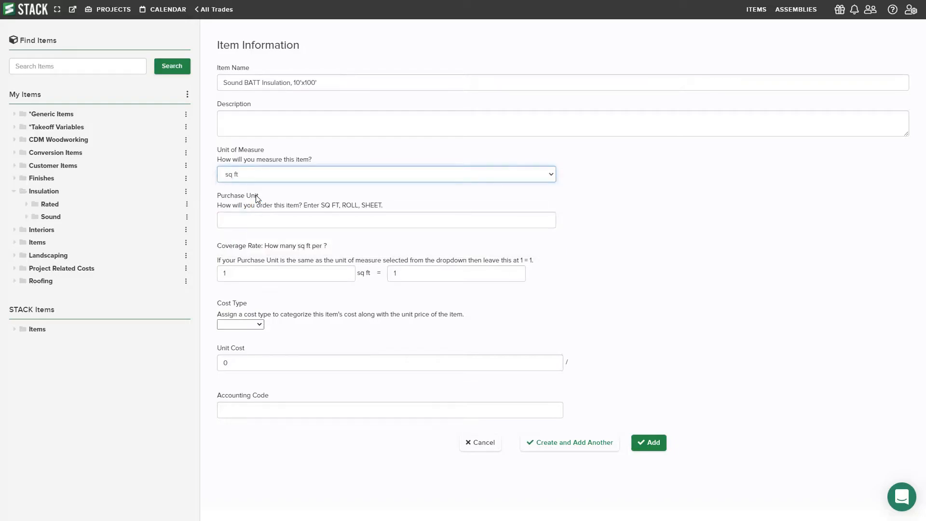
{"action": "left_click", "coordinate": [256, 197]}
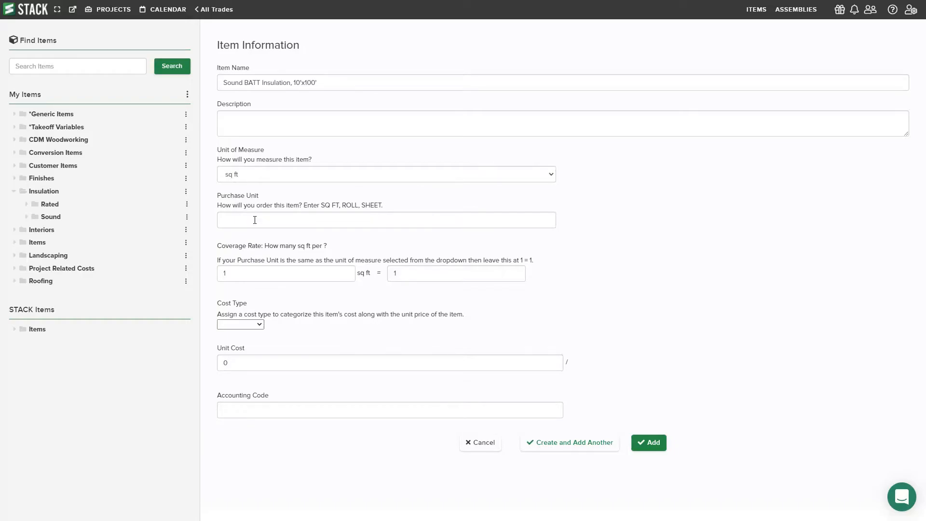
{"action": "left_click", "coordinate": [254, 220]}
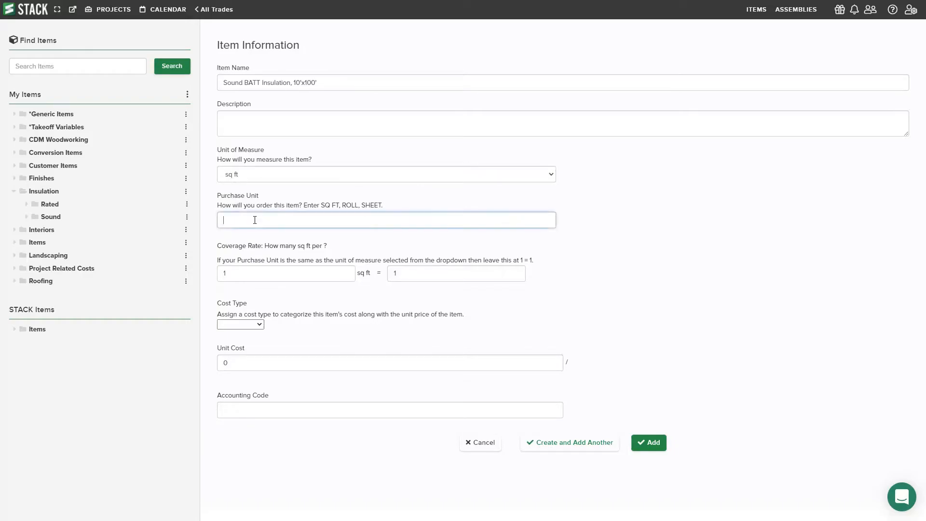
{"action": "type", "text": "Rolls"}
Set the item's coverage rate to 1000 sq ft = 1 Rolls.
{"action": "left_click", "coordinate": [241, 276]}
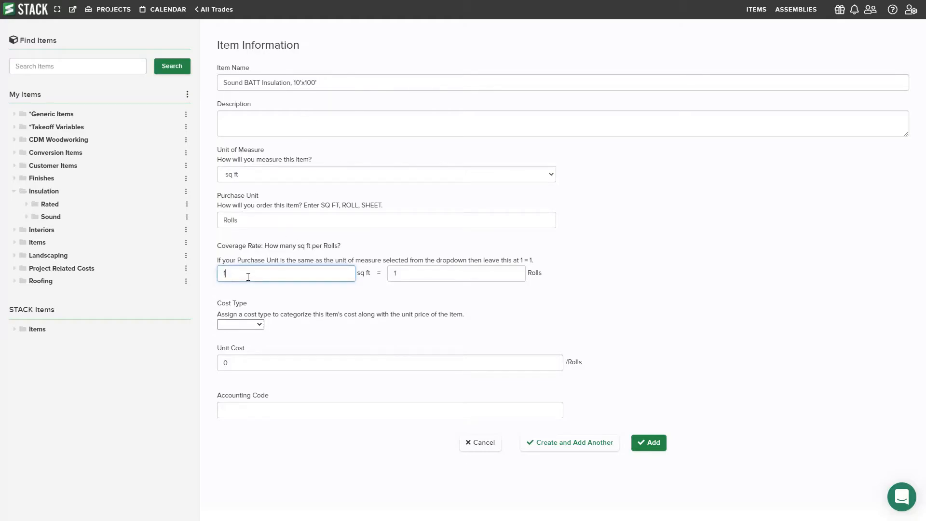
{"action": "type", "text": "000"}
{"action": "left_click", "coordinate": [418, 273]}
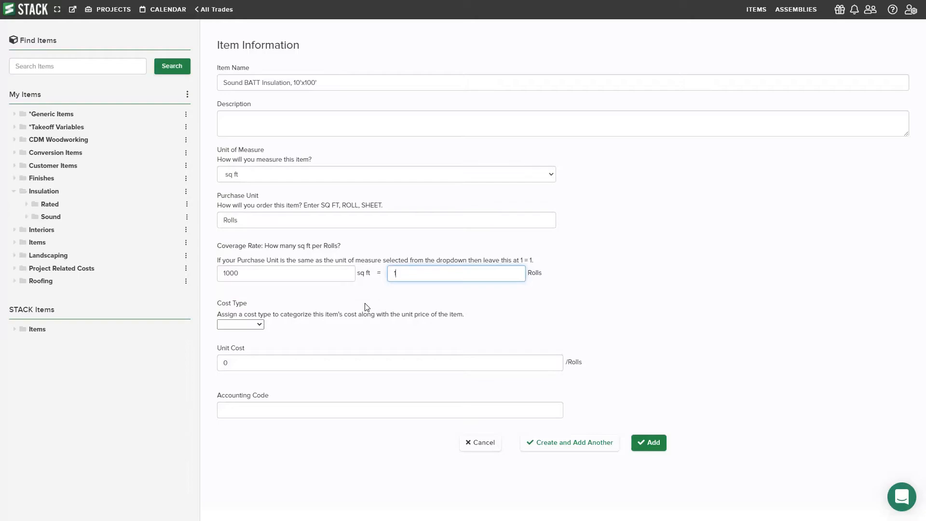
{"action": "left_click", "coordinate": [296, 312]}
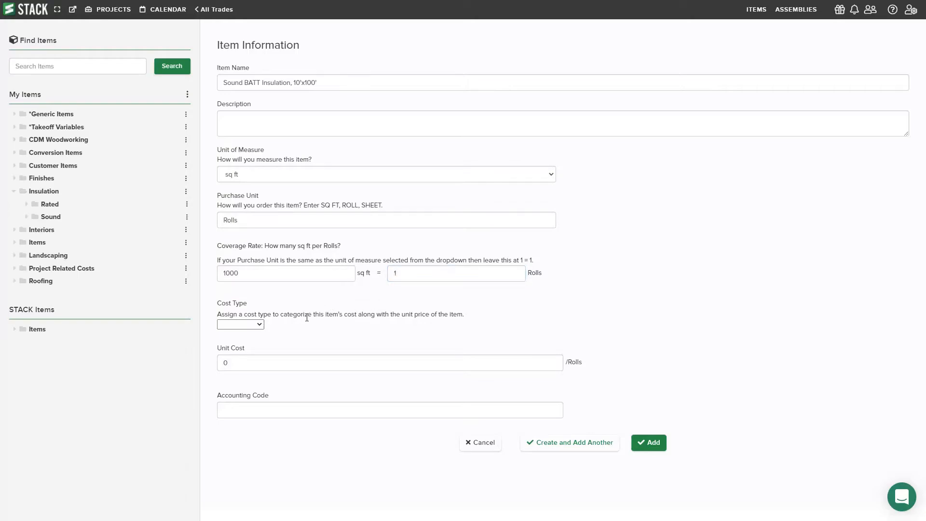
Assign the Insulation cost type to the item and set its unit cost to 500 per roll.
{"action": "left_click", "coordinate": [242, 325]}
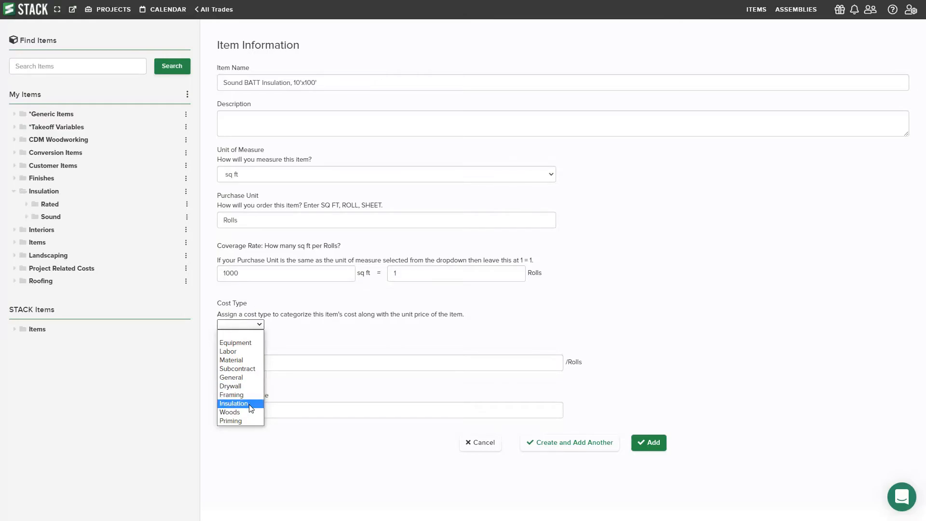
{"action": "left_click", "coordinate": [234, 404]}
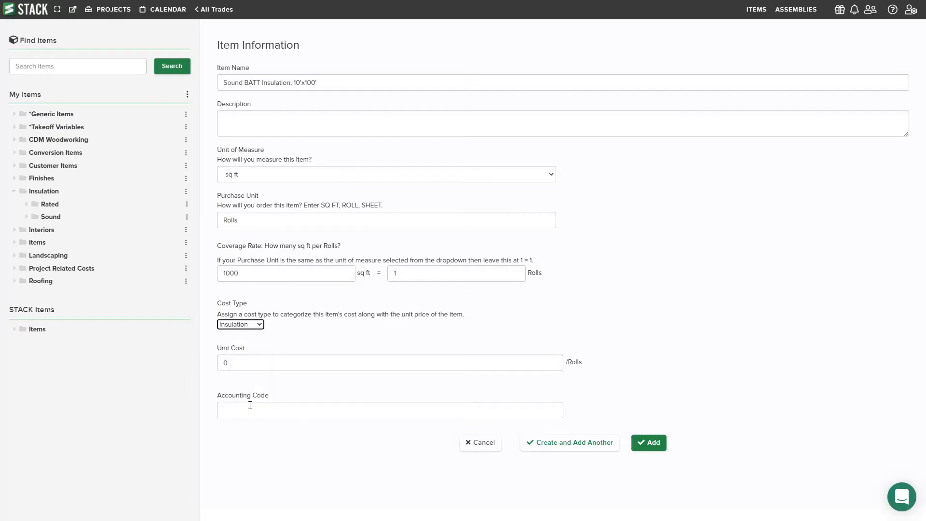
{"action": "left_click", "coordinate": [242, 367]}
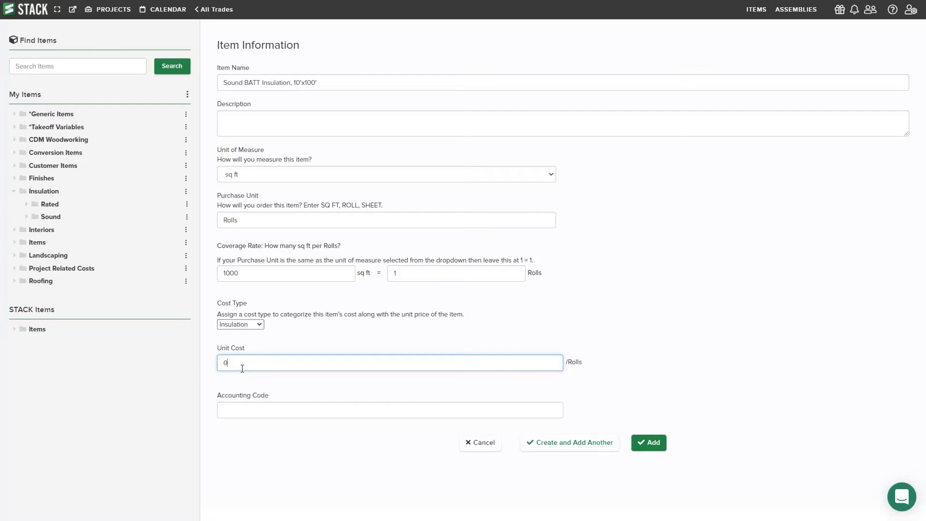
{"action": "key", "text": "BackSpace"}
{"action": "type", "text": "500"}
{"action": "left_click", "coordinate": [244, 382]}
{"action": "double_click", "coordinate": [239, 364]}
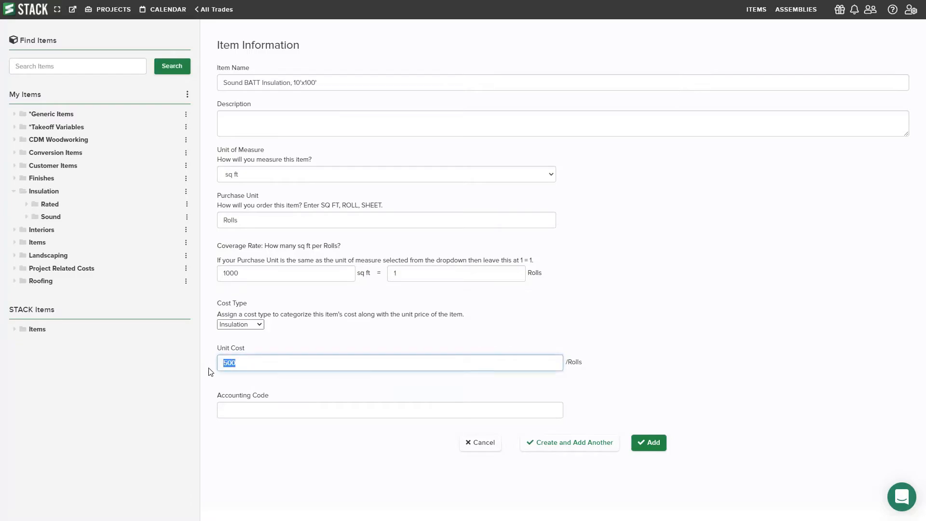
{"action": "left_click", "coordinate": [268, 384]}
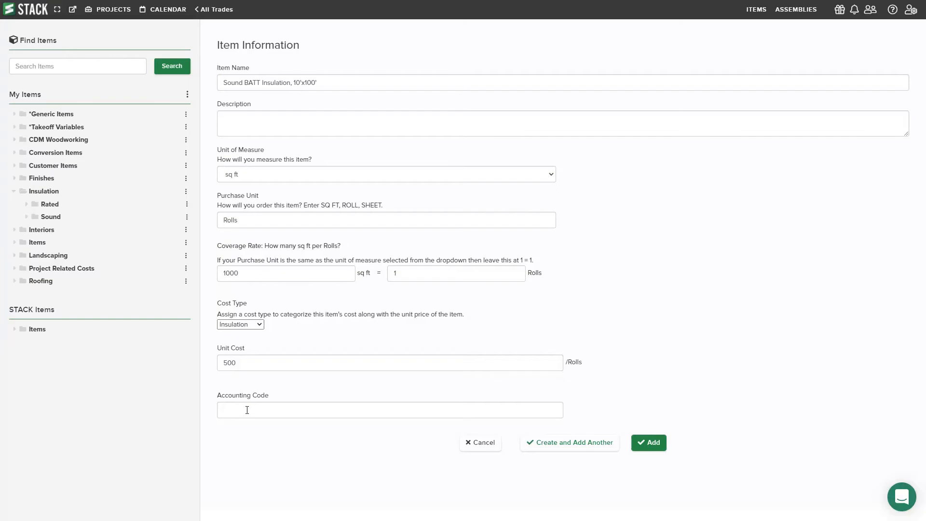
Enter 07-SAB-10x100 as the item's accounting code.
{"action": "left_click", "coordinate": [247, 410]}
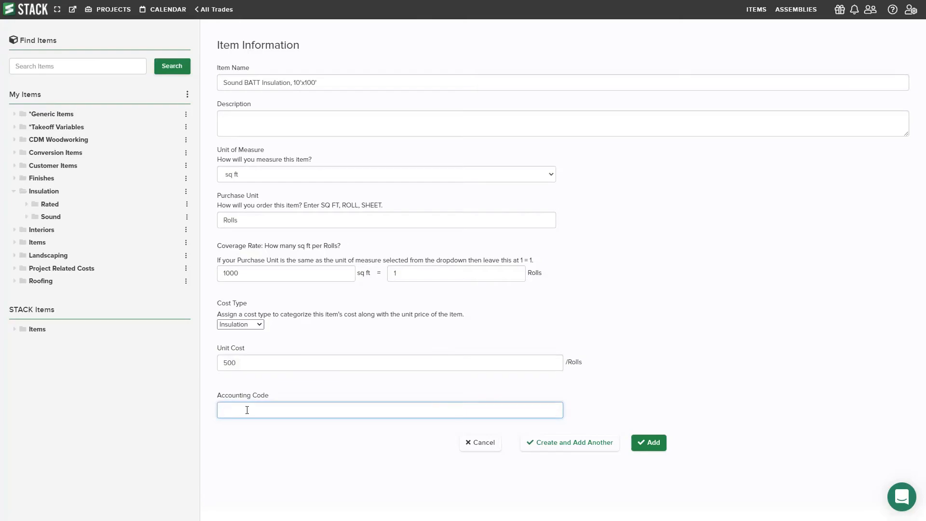
{"action": "type", "text": "07-SAB-10x100"}
{"action": "left_click", "coordinate": [305, 439]}
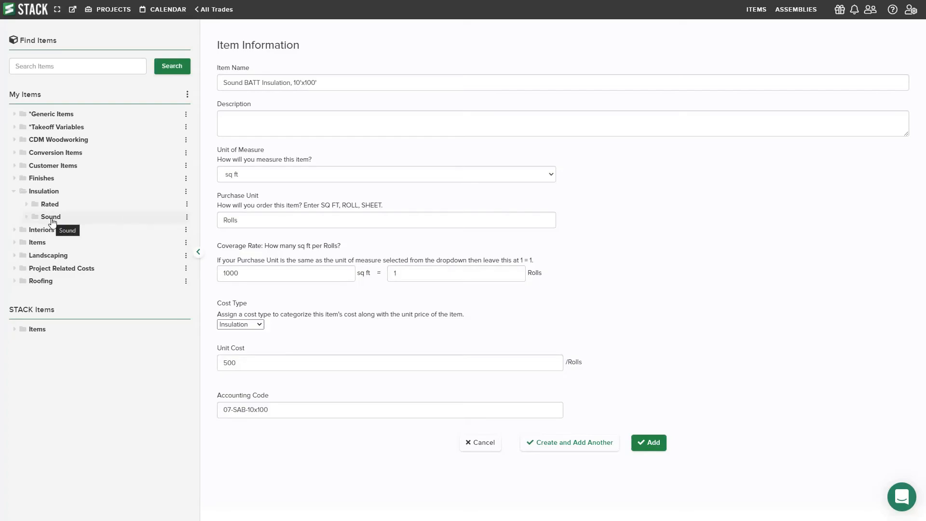
Create the item while keeping its filled-in form for another one, and expand the Sound folder.
{"action": "left_click", "coordinate": [568, 448]}
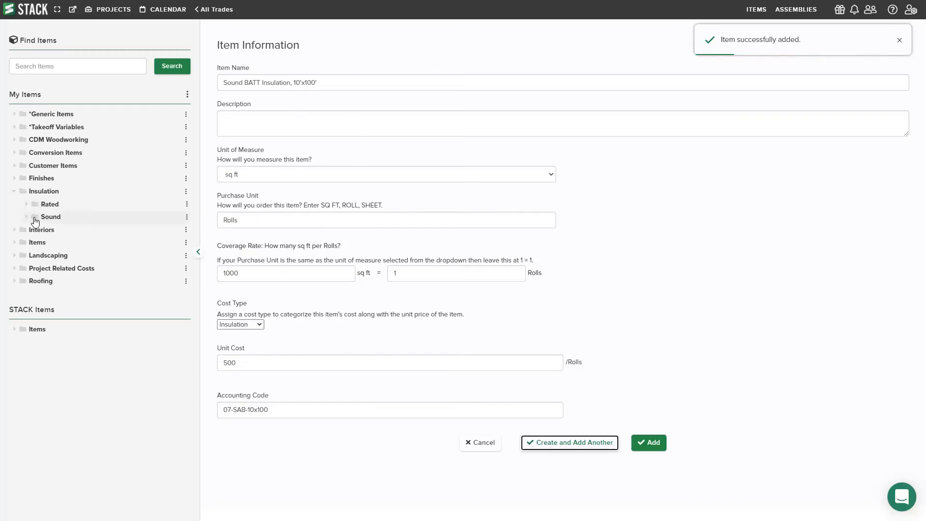
{"action": "left_click", "coordinate": [37, 220]}
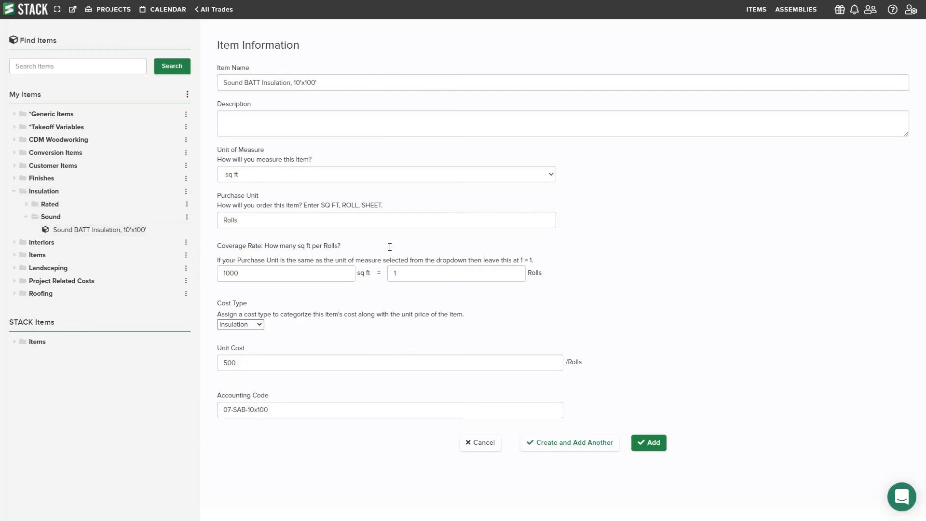
Change the name for the second item to "Sound BATT Insulation, 10'x200'".
{"action": "left_click", "coordinate": [309, 82]}
{"action": "key", "text": "BackSpace"}
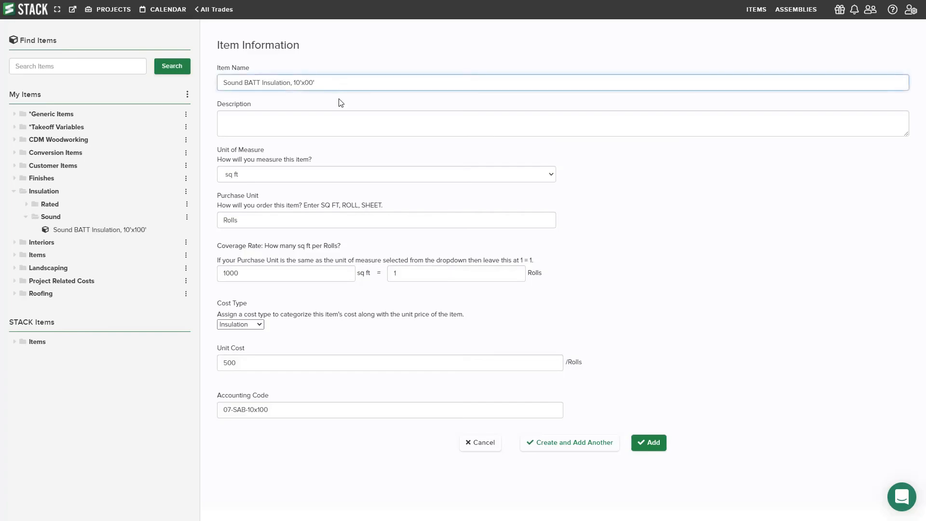
{"action": "type", "text": "2"}
Set the second item's coverage rate to 2000 sq ft per roll and its unit cost to 750.
{"action": "left_click_drag", "start_coordinate": [240, 273], "coordinate": [220, 274]}
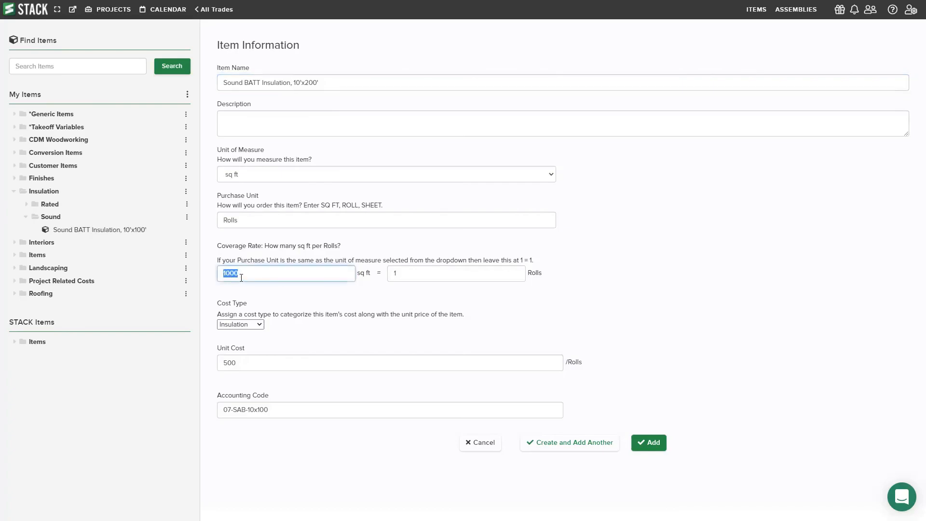
{"action": "type", "text": "2000"}
{"action": "left_click_drag", "start_coordinate": [236, 363], "coordinate": [224, 364]}
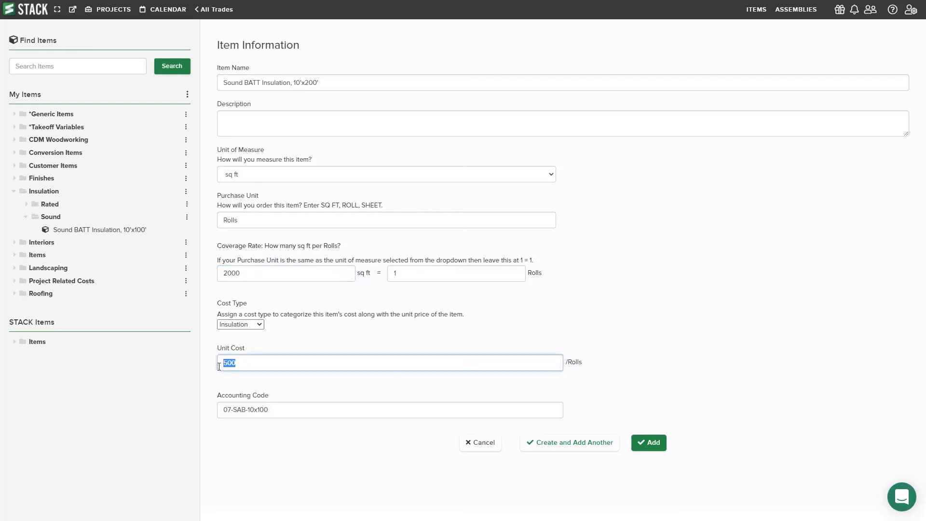
{"action": "type", "text": "750"}
Change the accounting code to 07-SAB-10x200 and add the second item to the Sound folder.
{"action": "left_click", "coordinate": [259, 410]}
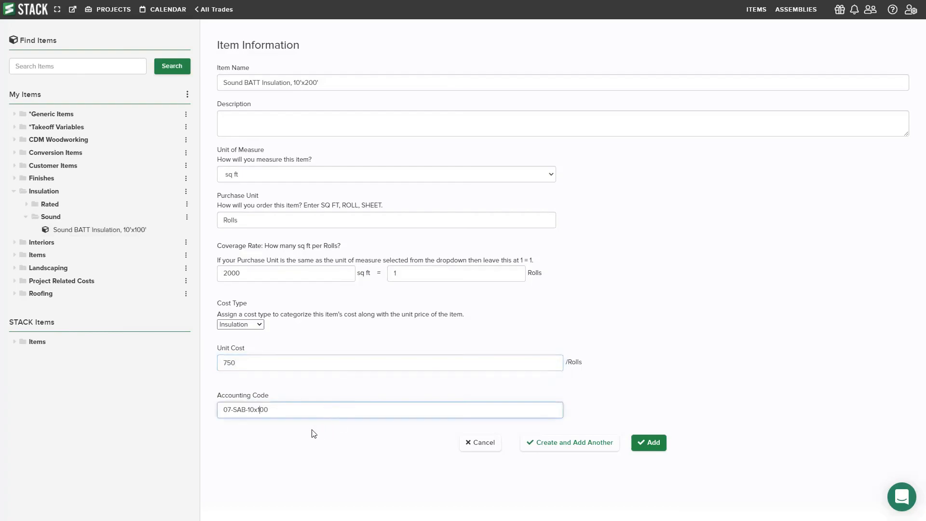
{"action": "key", "text": "BackSpace"}
{"action": "type", "text": "2"}
{"action": "left_click", "coordinate": [646, 447]}
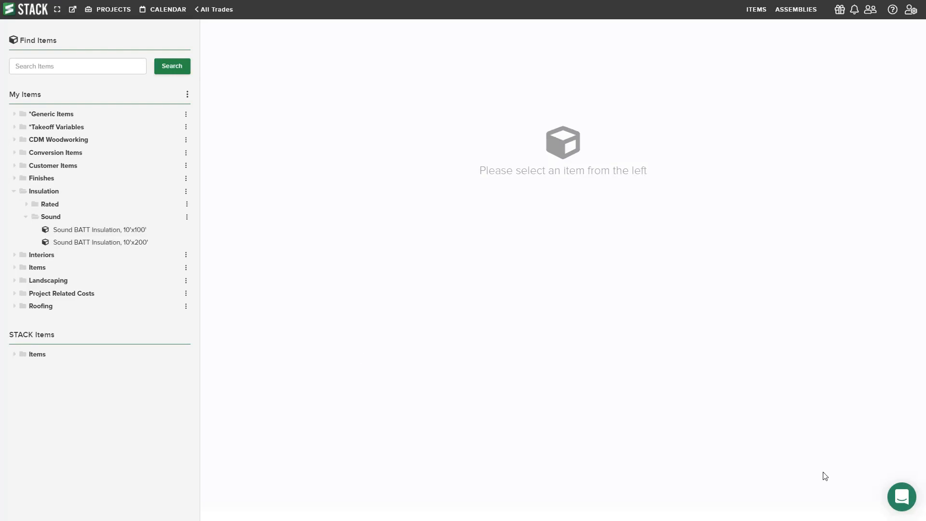
Open the support chat window.
{"action": "left_click", "coordinate": [900, 501]}
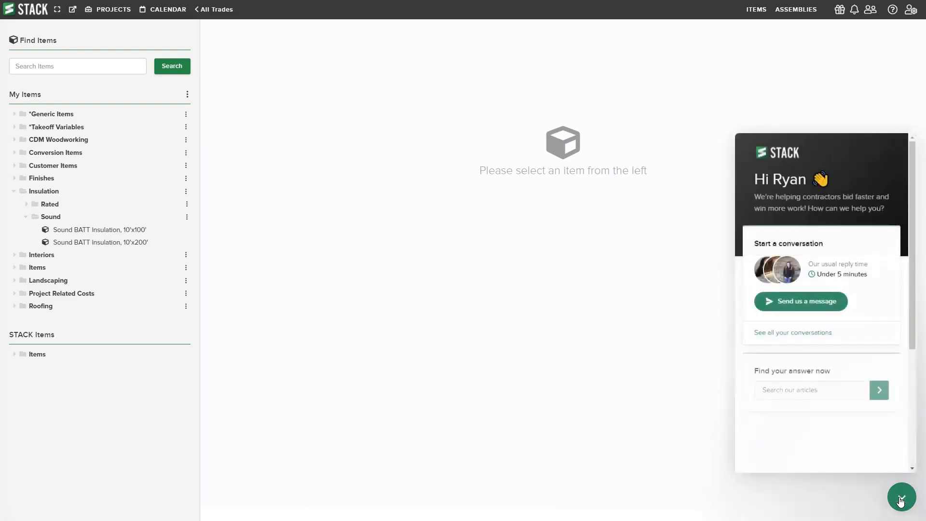